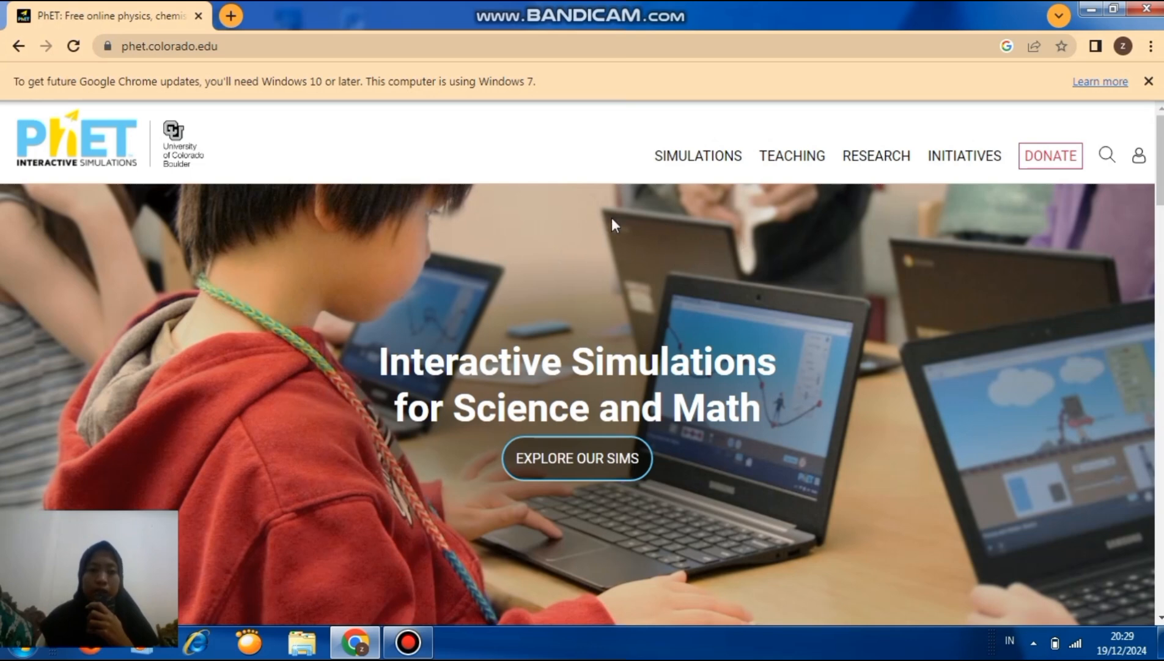
List the physics simulations on the PhET site and open Circuit Construction Kit: DC - Virtual Lab
mouse_move(713, 179)
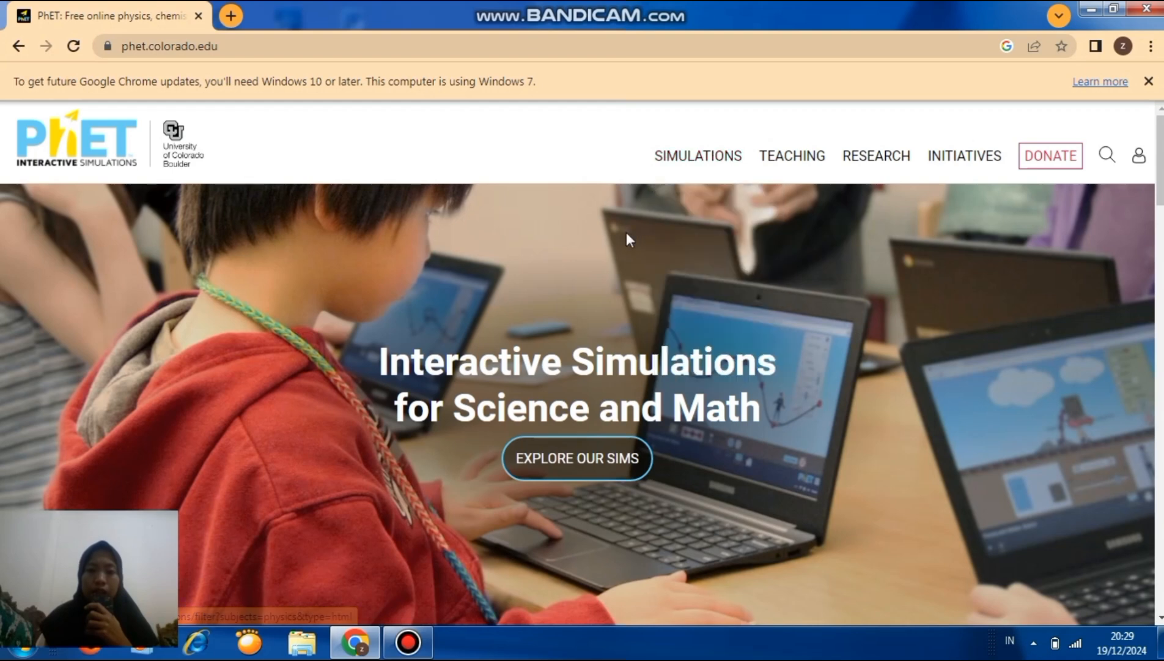
mouse_move(682, 165)
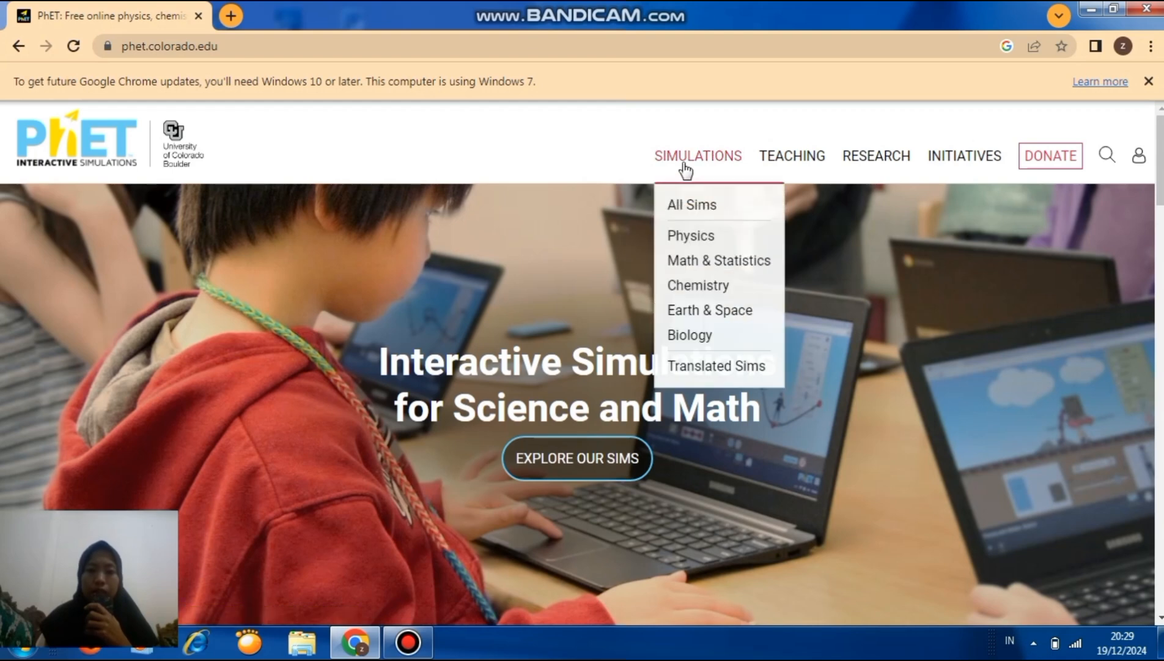
click(701, 238)
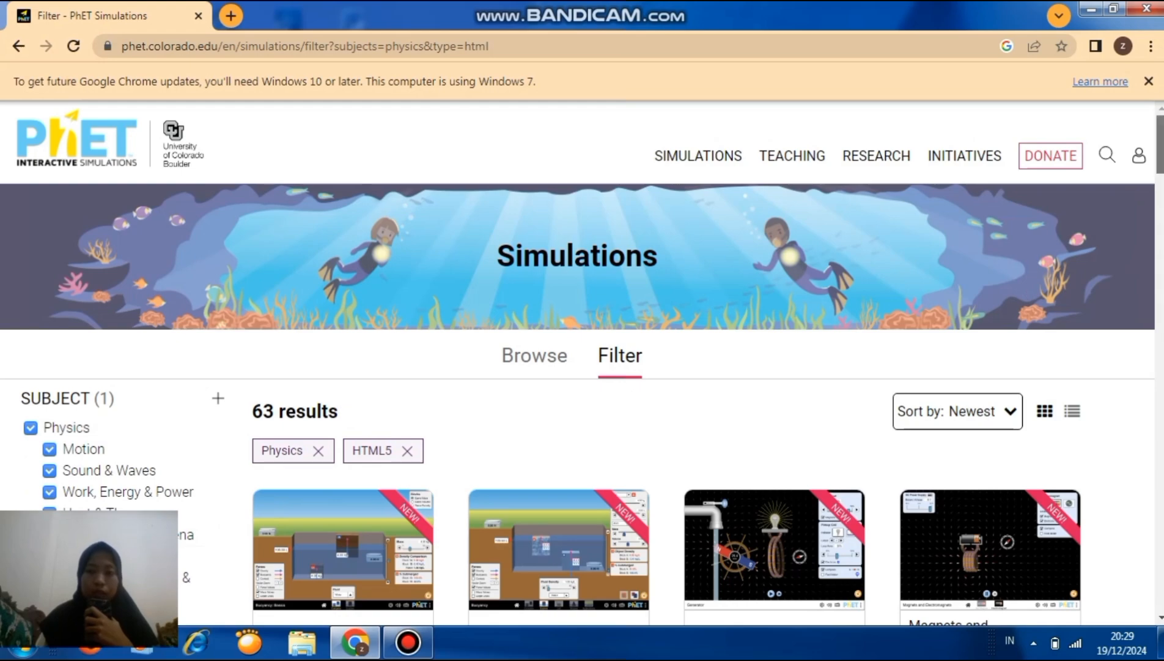
scroll(581, 367, down, 4)
scroll(581, 367, down, 4)
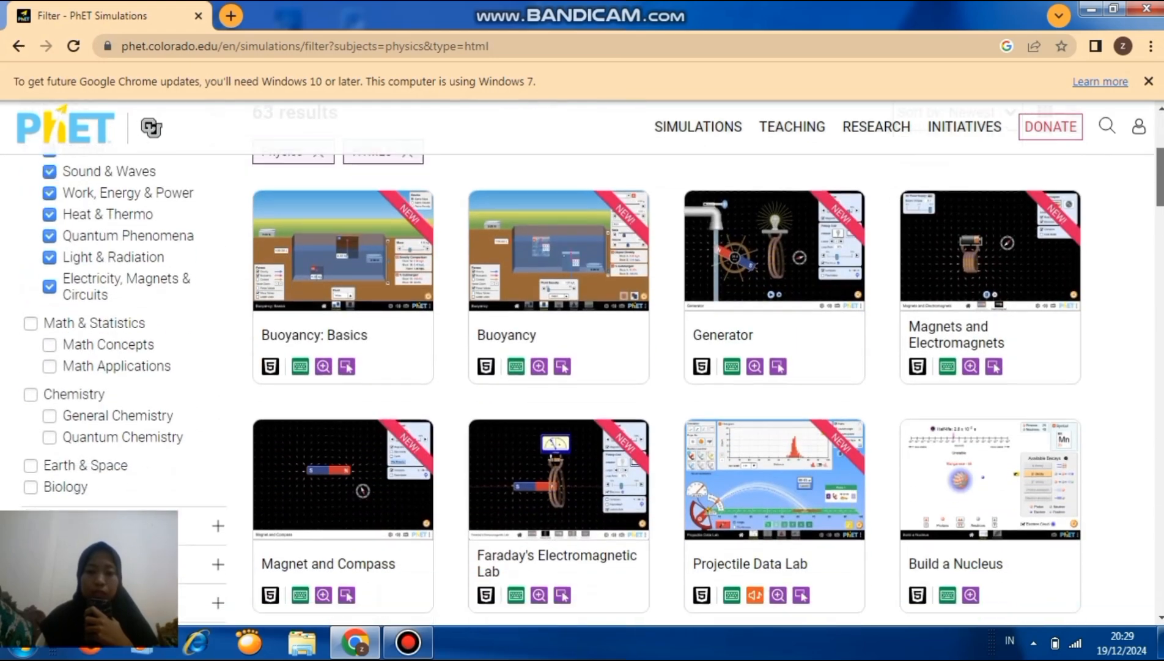
scroll(1161, 250, down, 3)
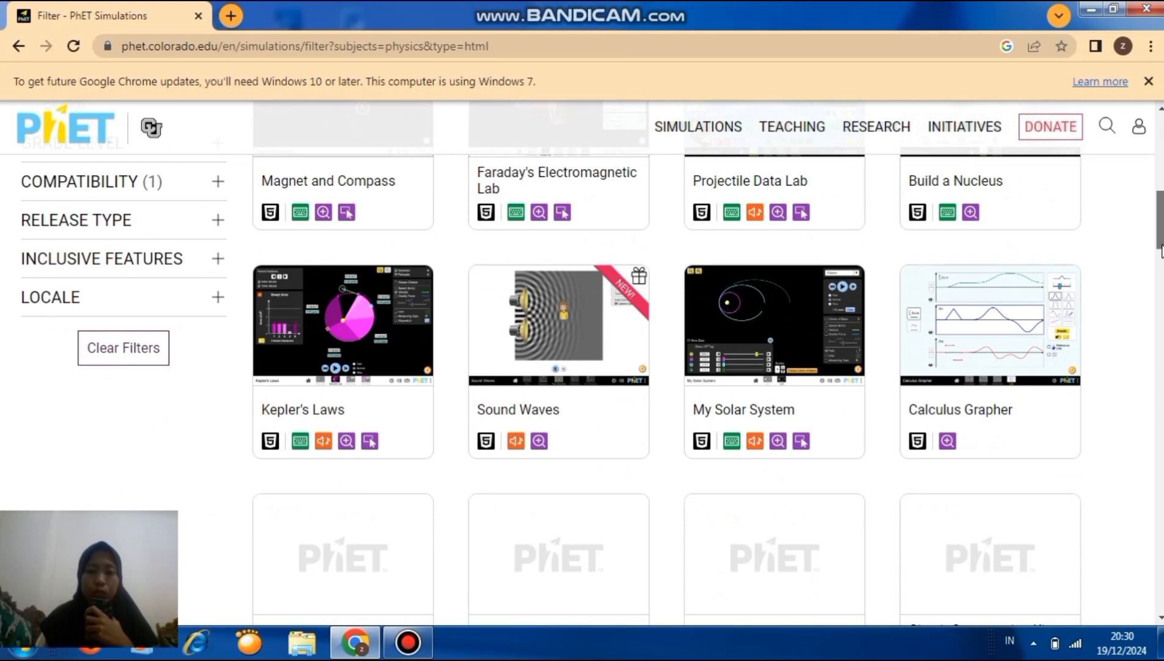
drag(1161, 249, 1161, 407)
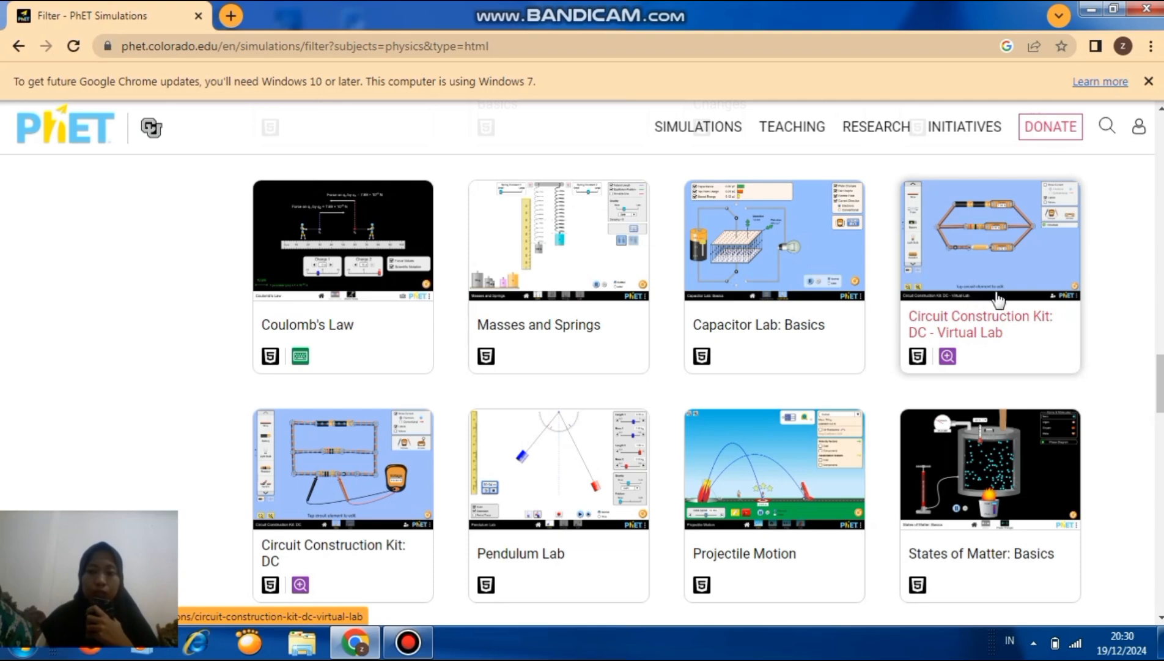
click(983, 257)
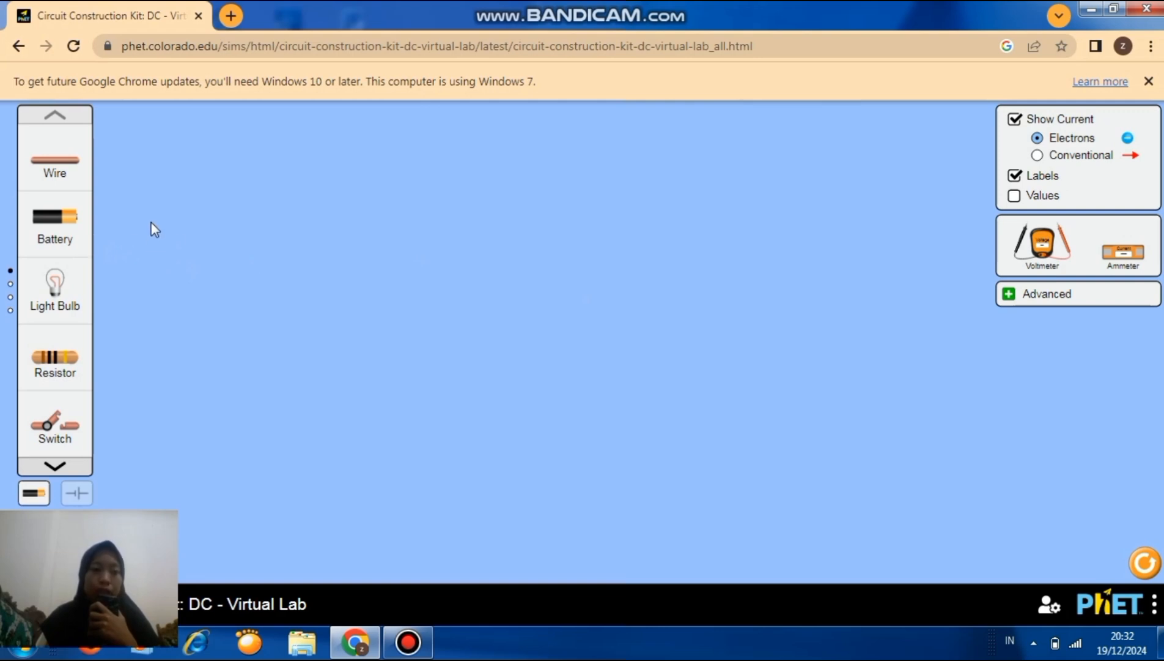
Place a battery in the middle of the workspace and attach a horizontal wire to each of its ends
click(68, 219)
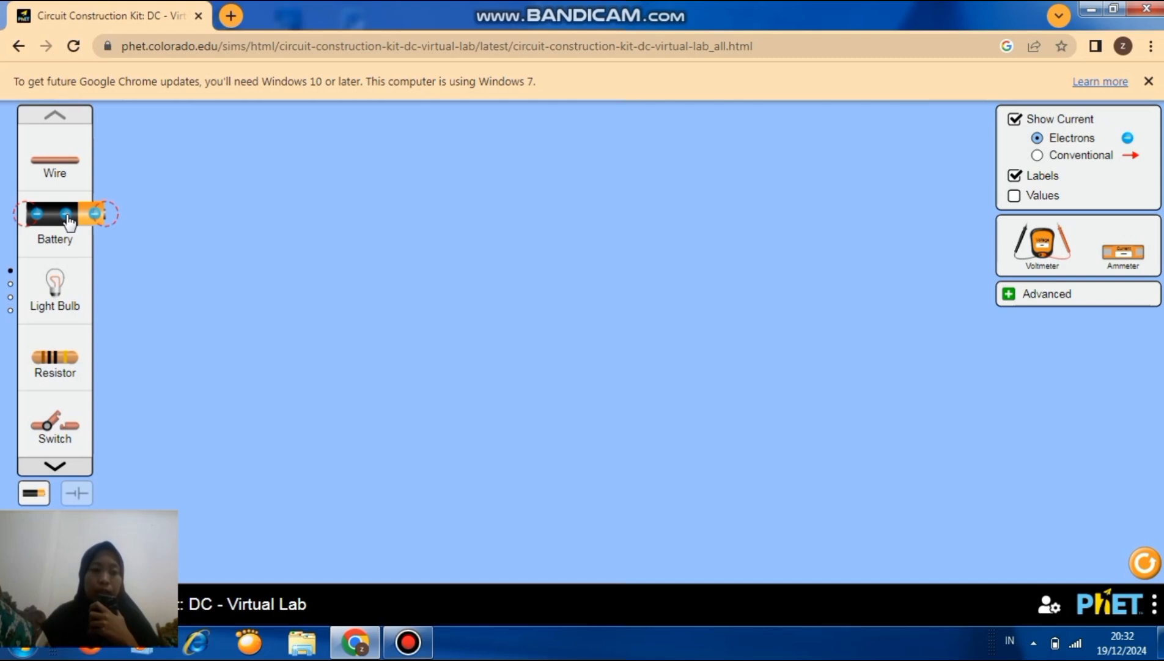
drag(69, 219, 535, 400)
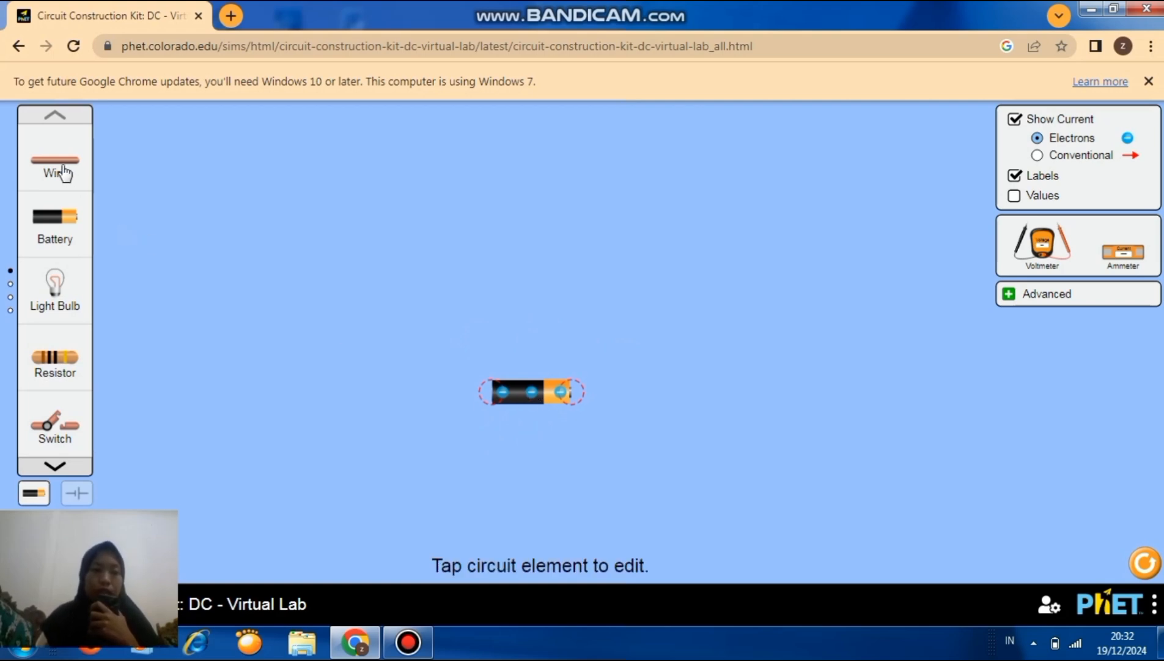
drag(64, 173, 436, 399)
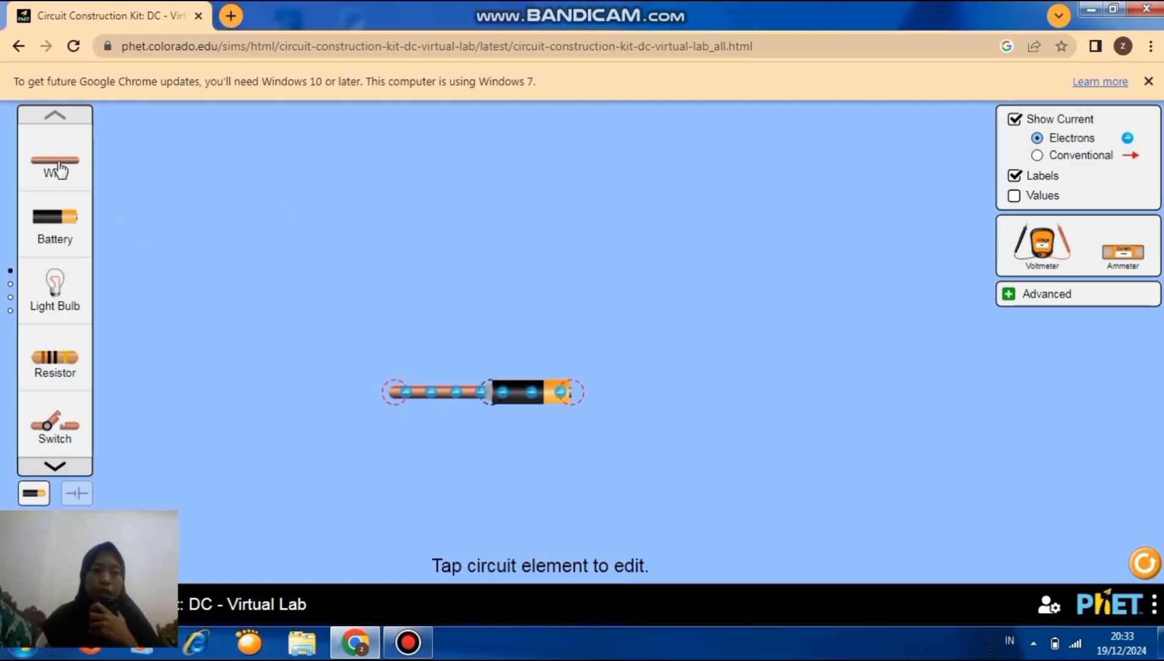
drag(62, 172, 624, 398)
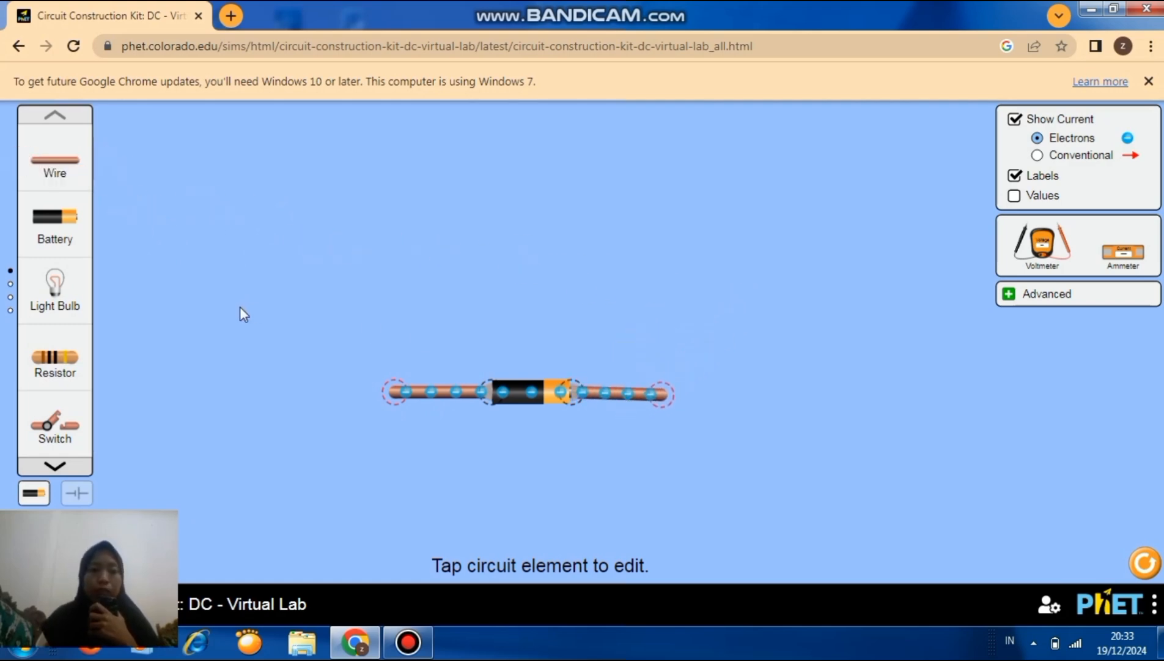
Place a light bulb above the battery and attach a horizontal wire to the bulb's side terminal
drag(60, 287, 536, 249)
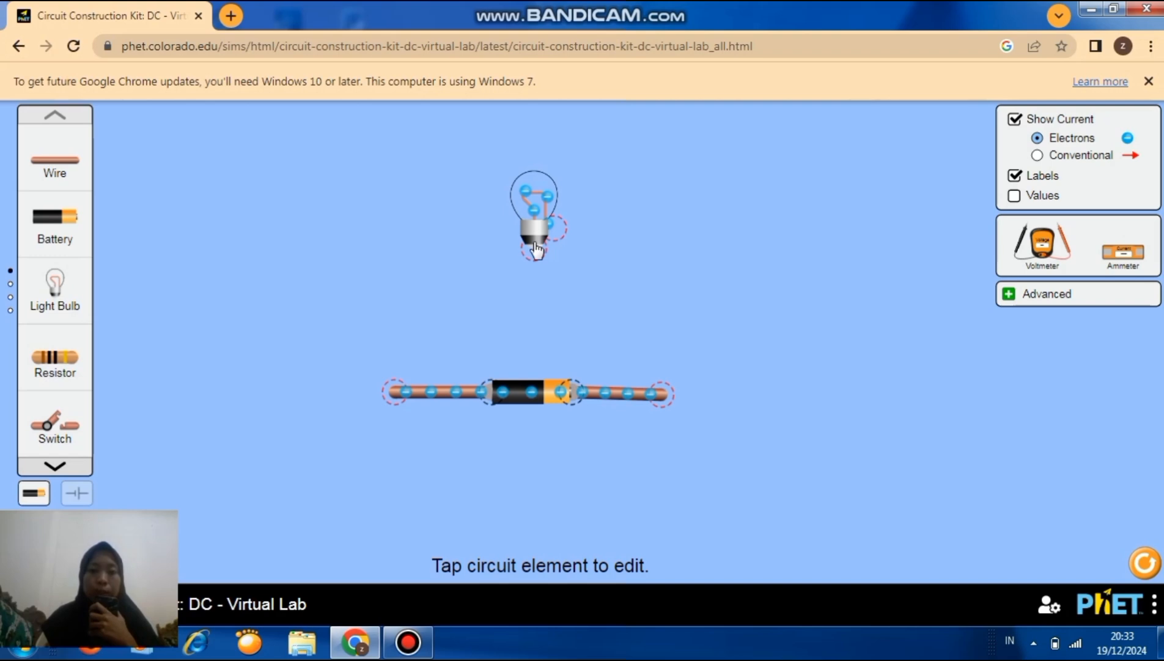
drag(535, 247, 582, 205)
click(555, 207)
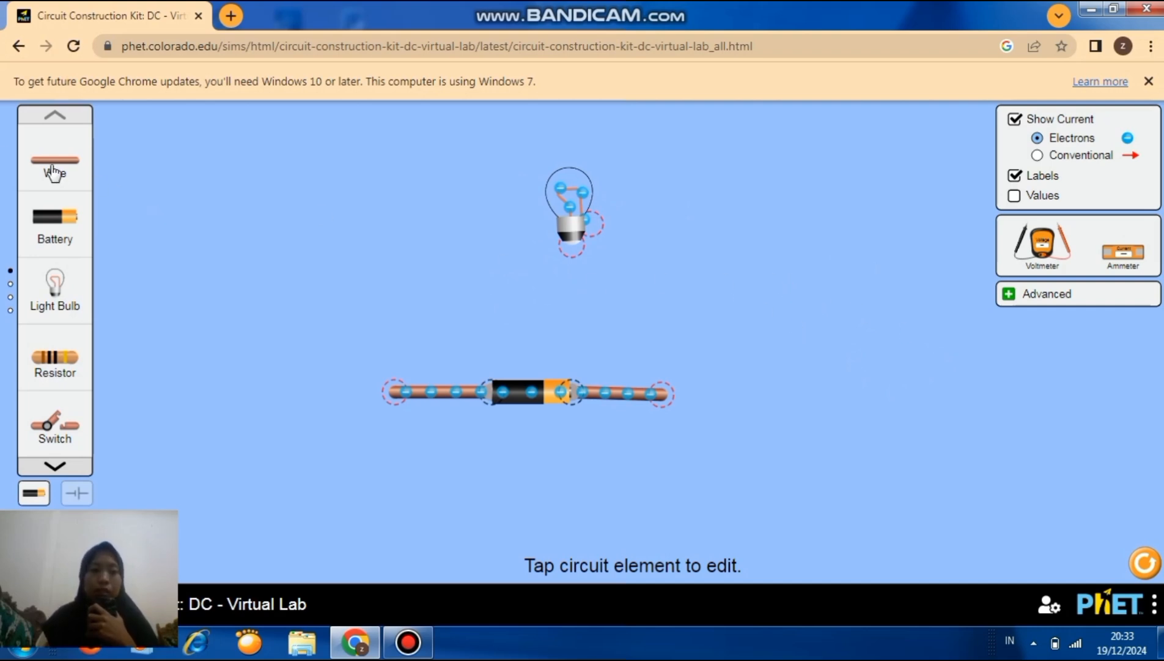
drag(52, 173, 648, 237)
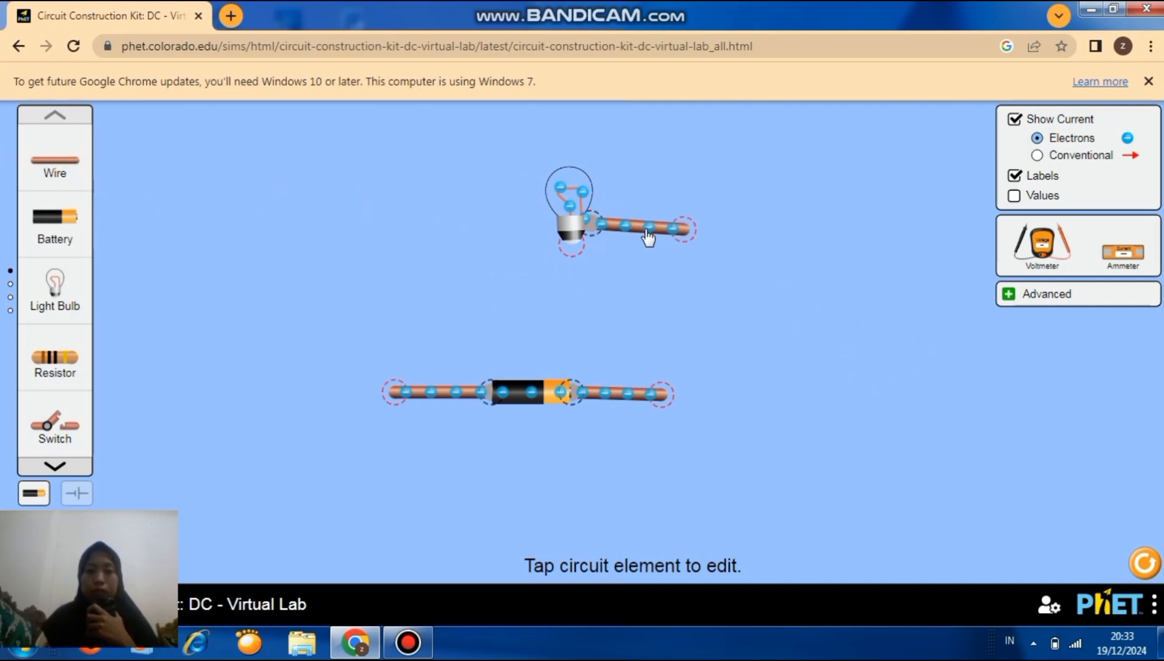
click(647, 236)
click(679, 235)
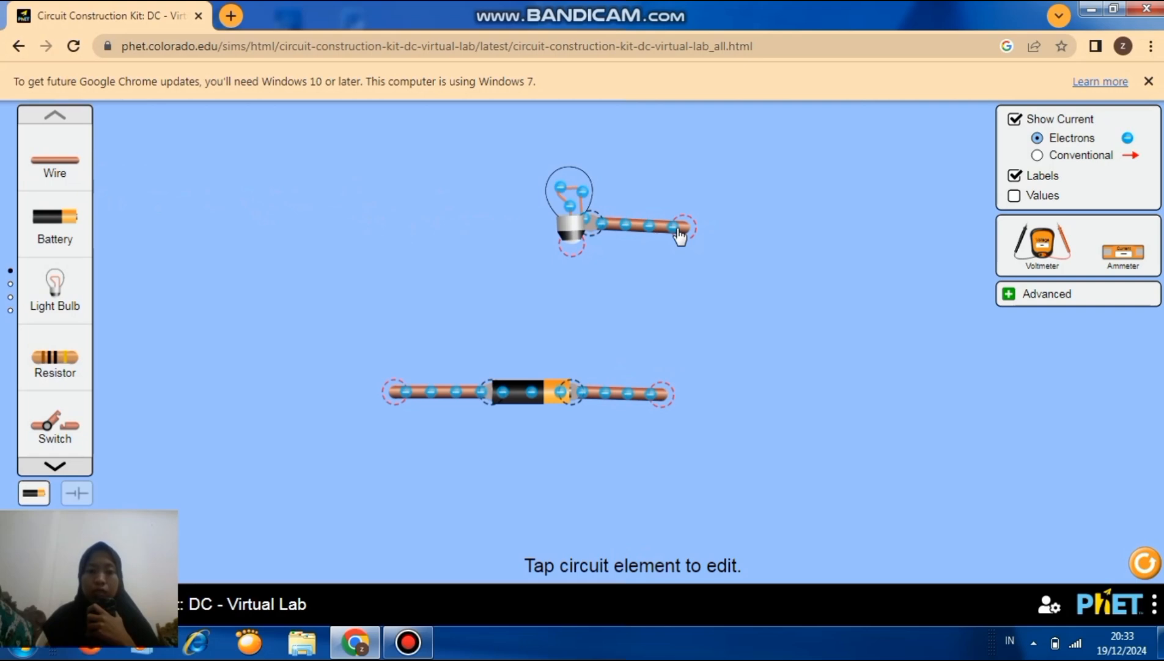
click(678, 230)
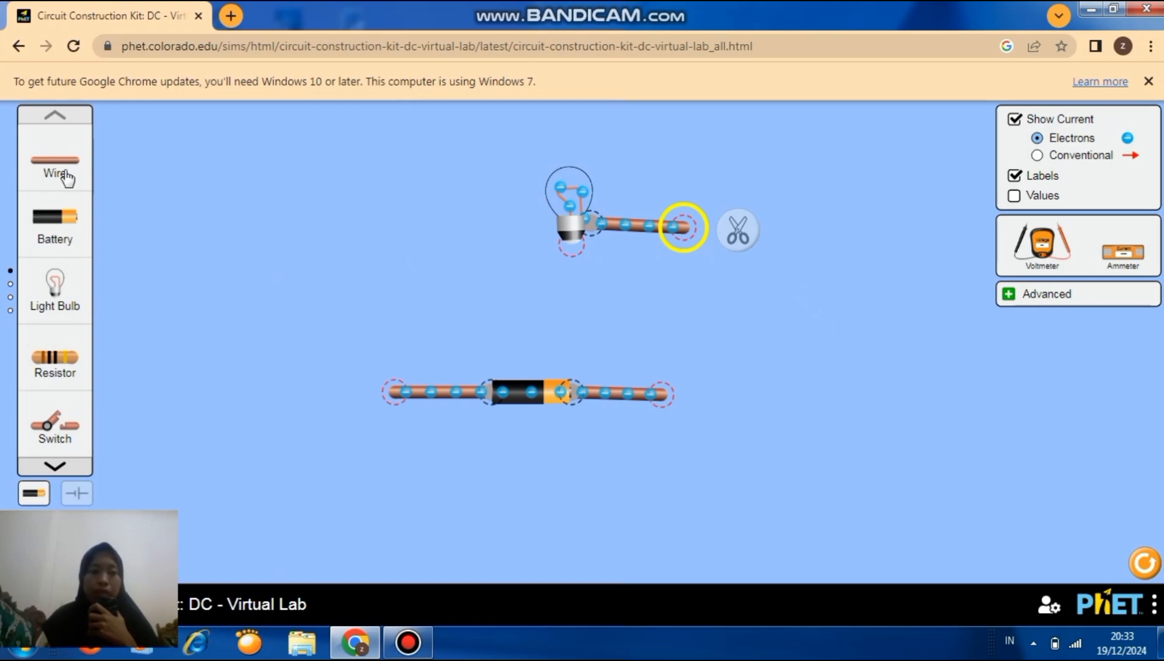
Connect an ammeter to the free end of the battery's left wire with a vertical wire, and square the lower-left corner
drag(58, 165, 389, 284)
click(346, 404)
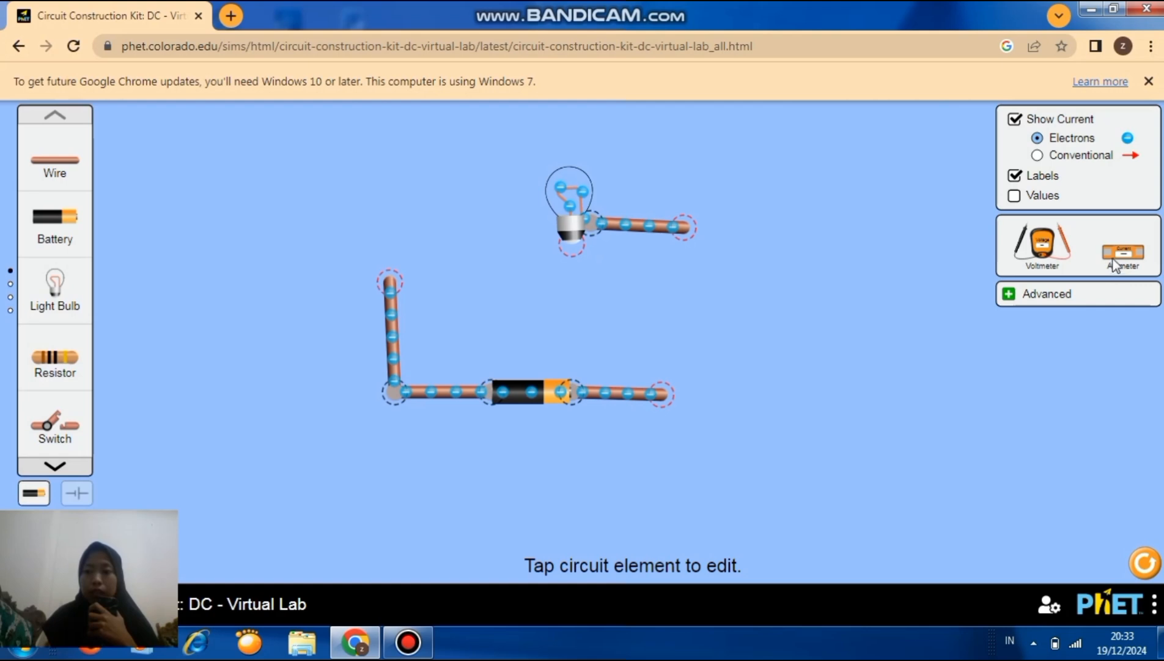
drag(1116, 265, 466, 253)
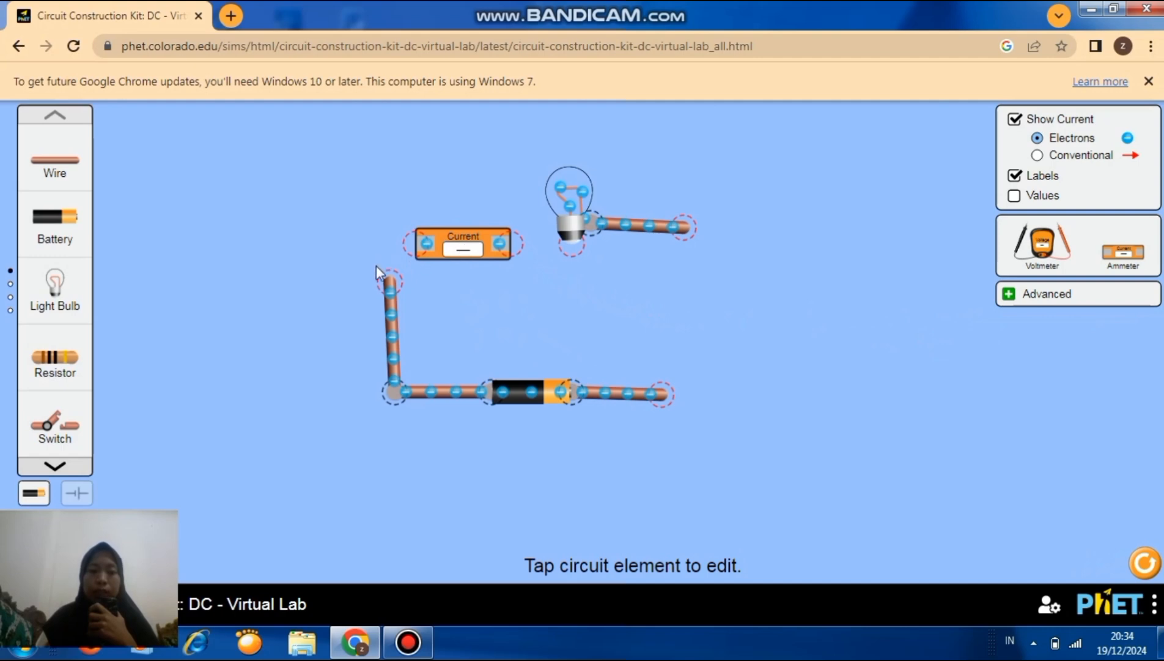
drag(390, 280, 401, 254)
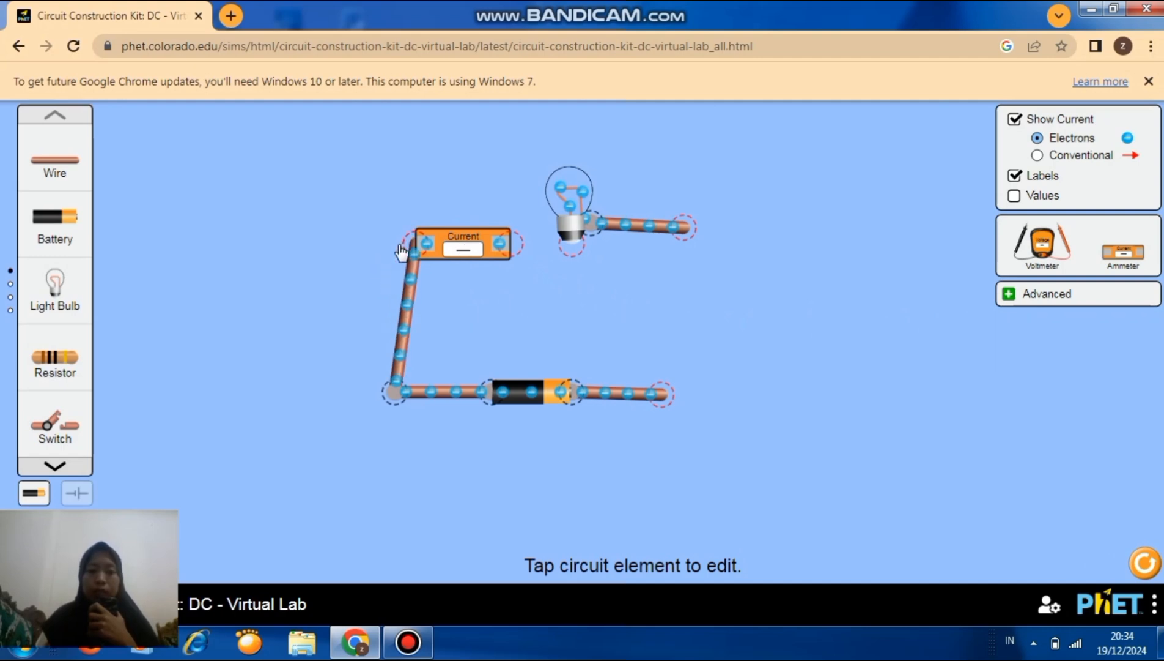
drag(392, 384, 414, 388)
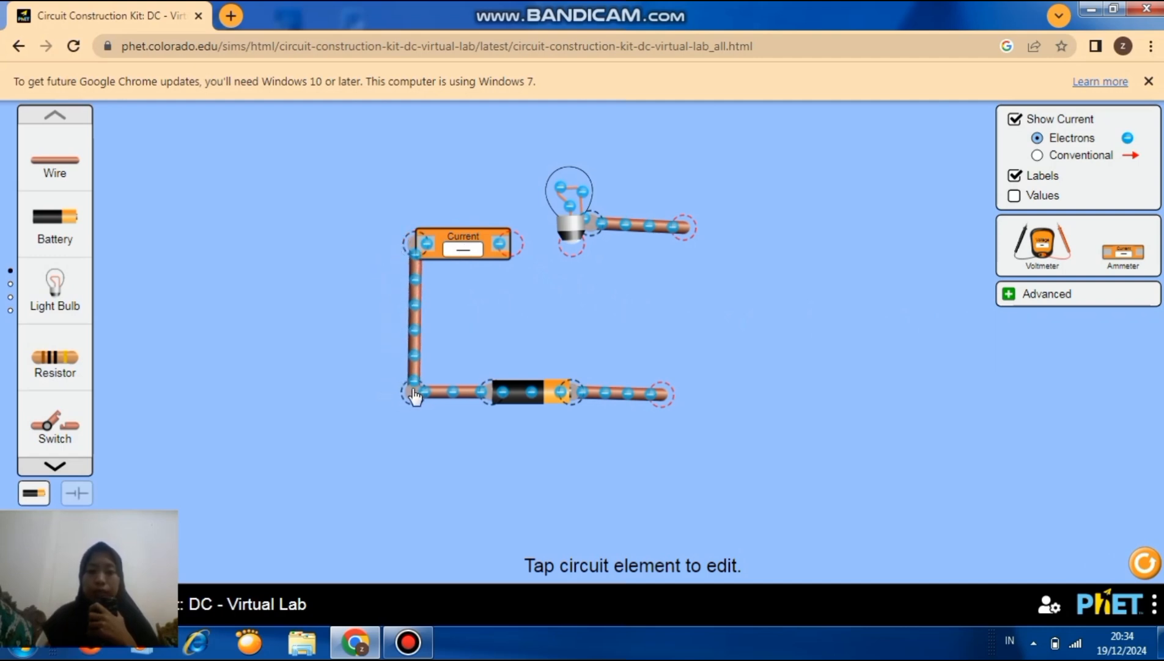
right_click(421, 388)
click(291, 327)
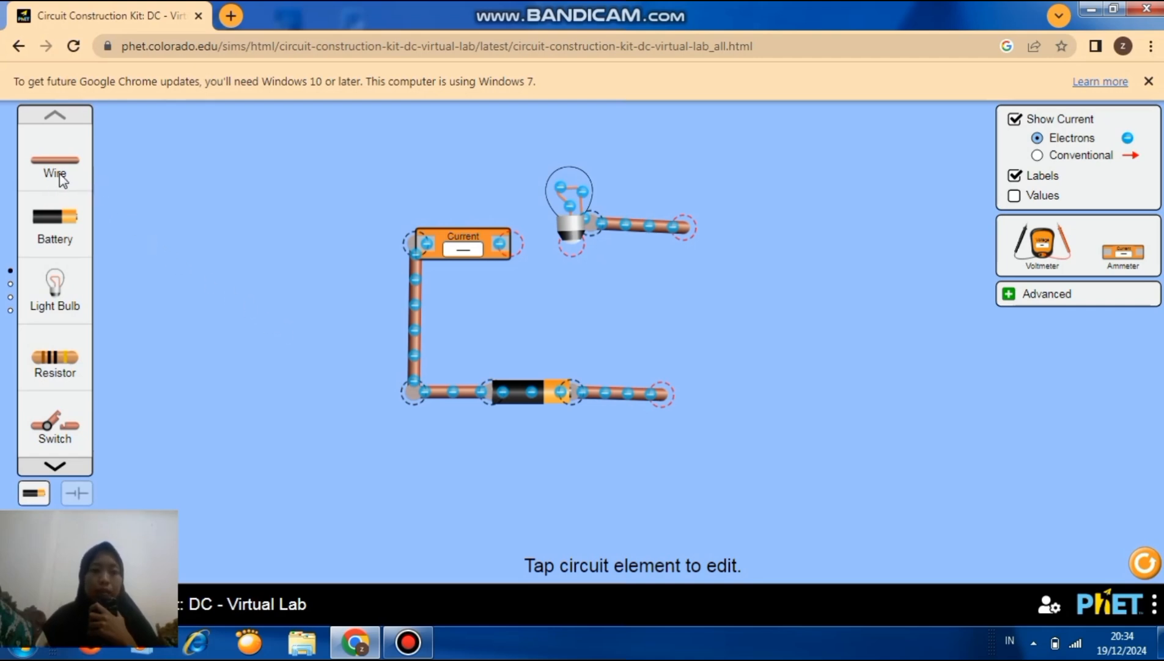
Wire the ammeter to the bulb's base and close the loop on the right with a vertical wire and an aligned switch
drag(38, 171, 532, 248)
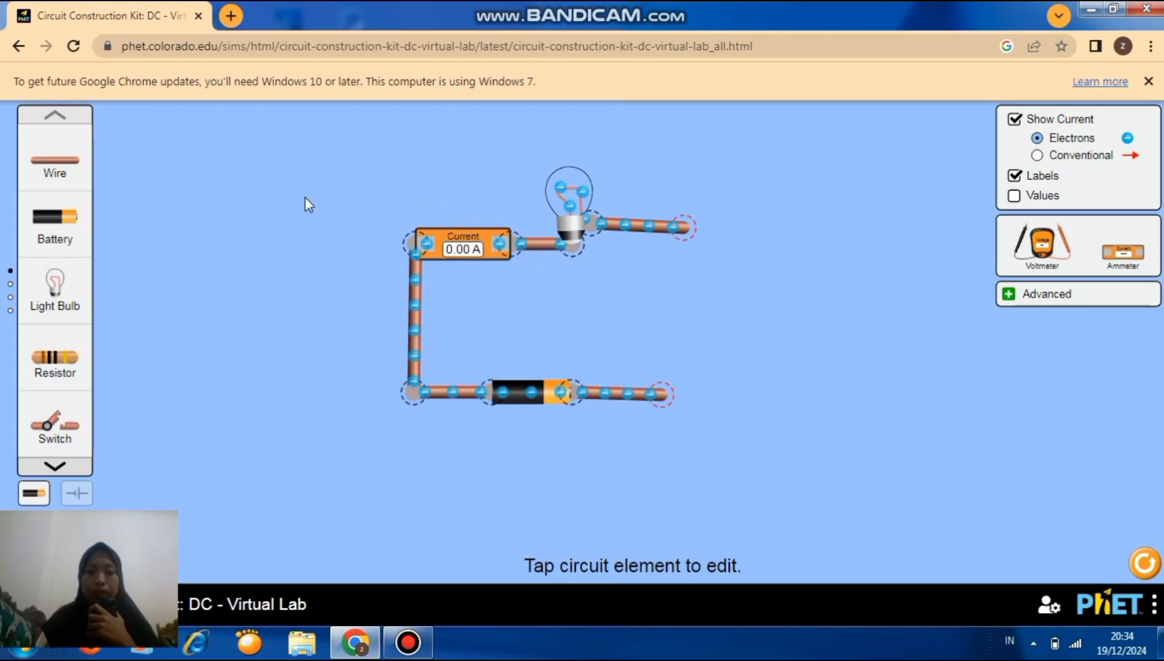
drag(299, 231, 699, 317)
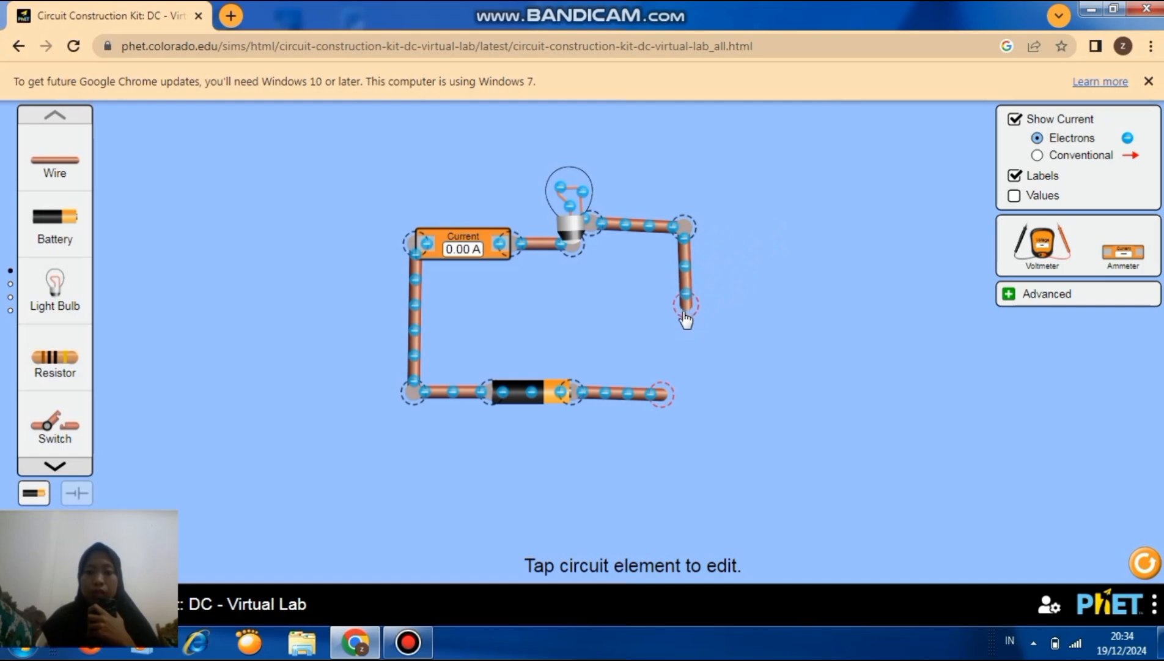
drag(47, 421, 673, 399)
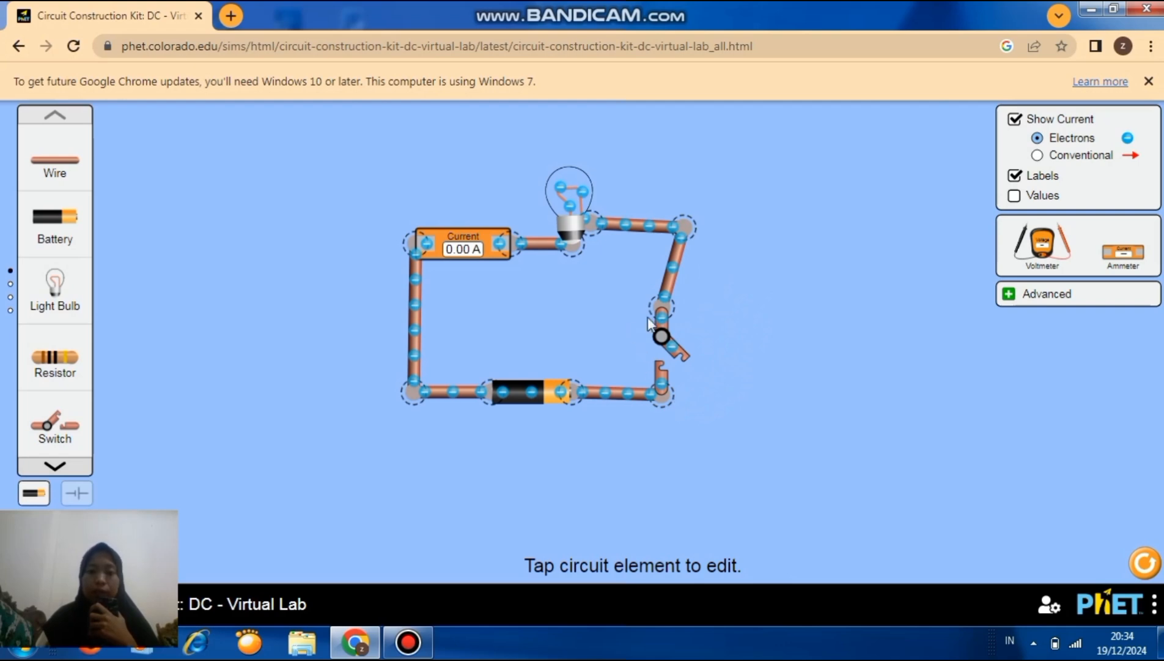
drag(657, 316, 678, 318)
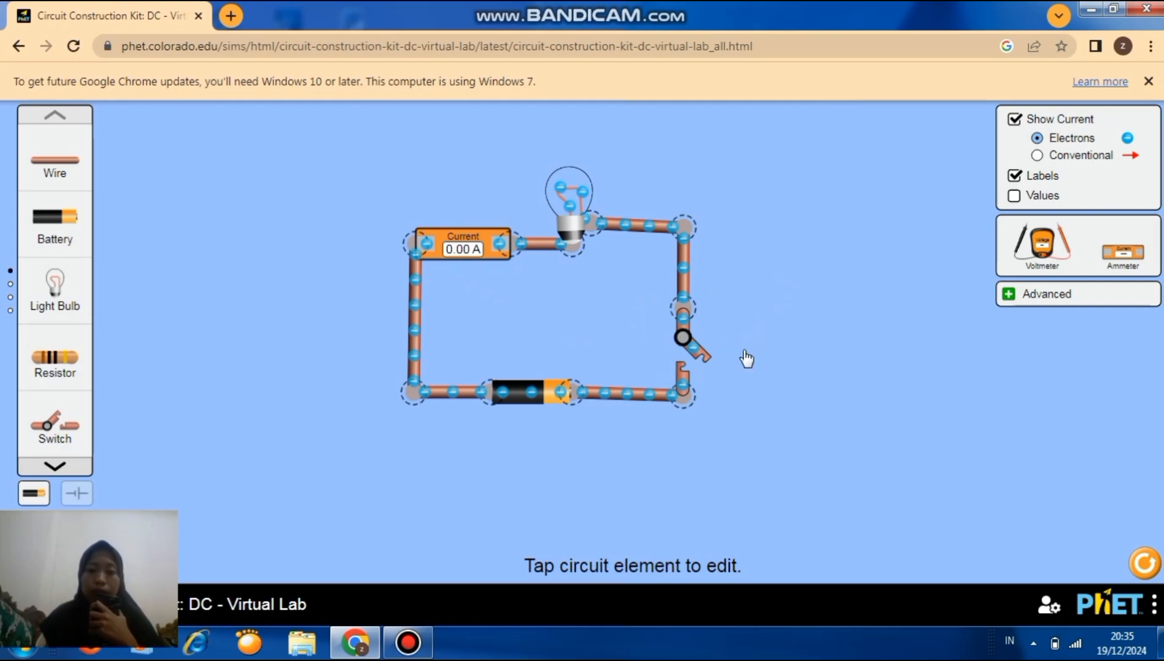
Close the circuit's switch and turn on the display of component values
click(696, 350)
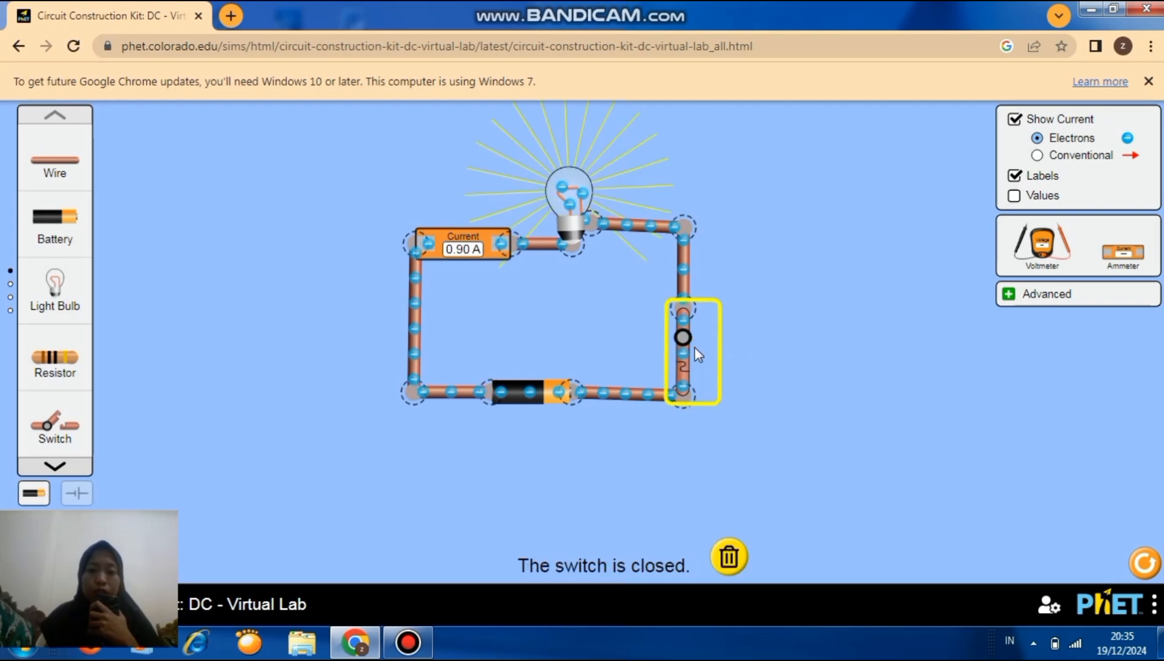
click(775, 345)
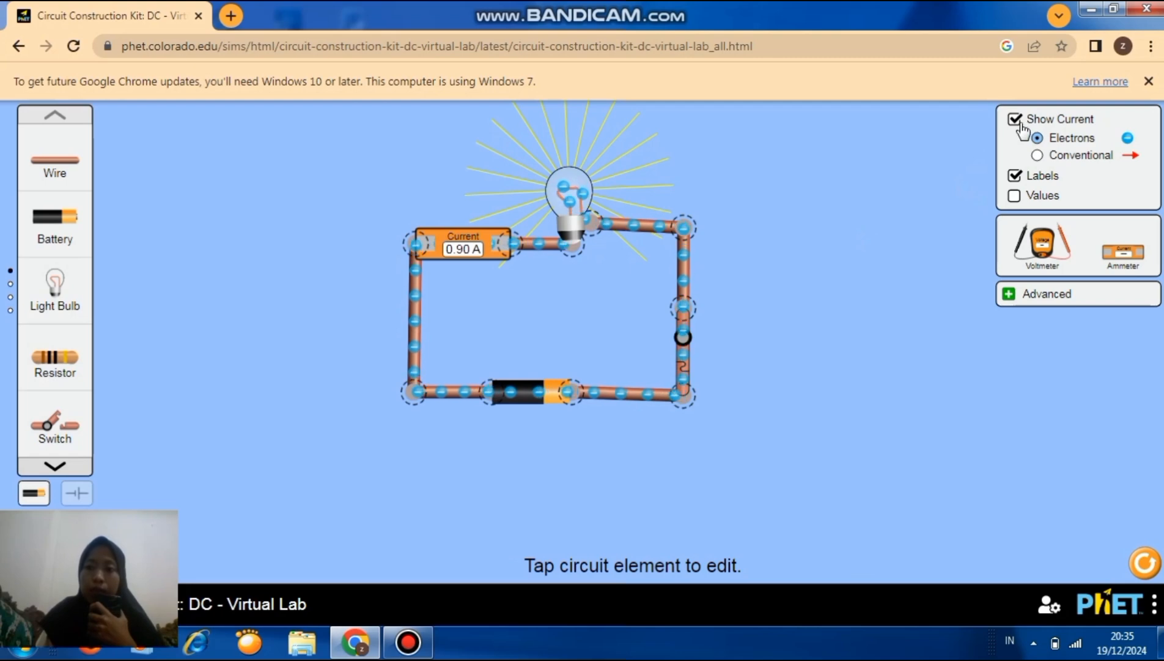
click(1014, 197)
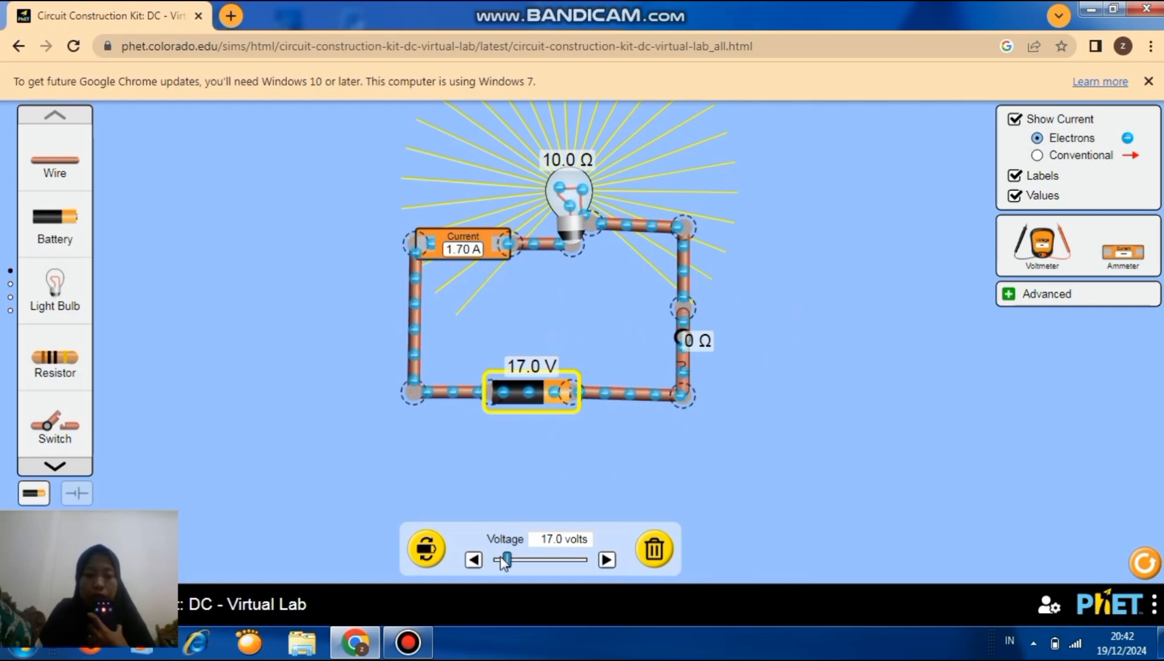
Vary the battery's voltage, setting it first to 15 volts and finally to 21 volts
drag(502, 562, 505, 562)
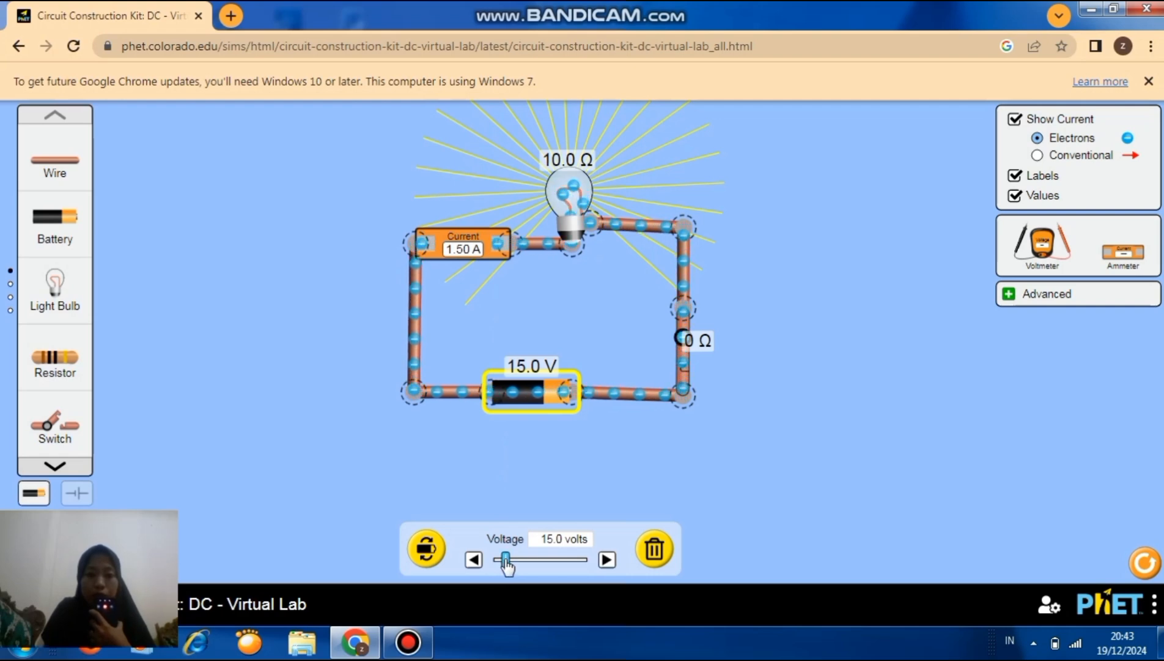
drag(506, 566, 510, 566)
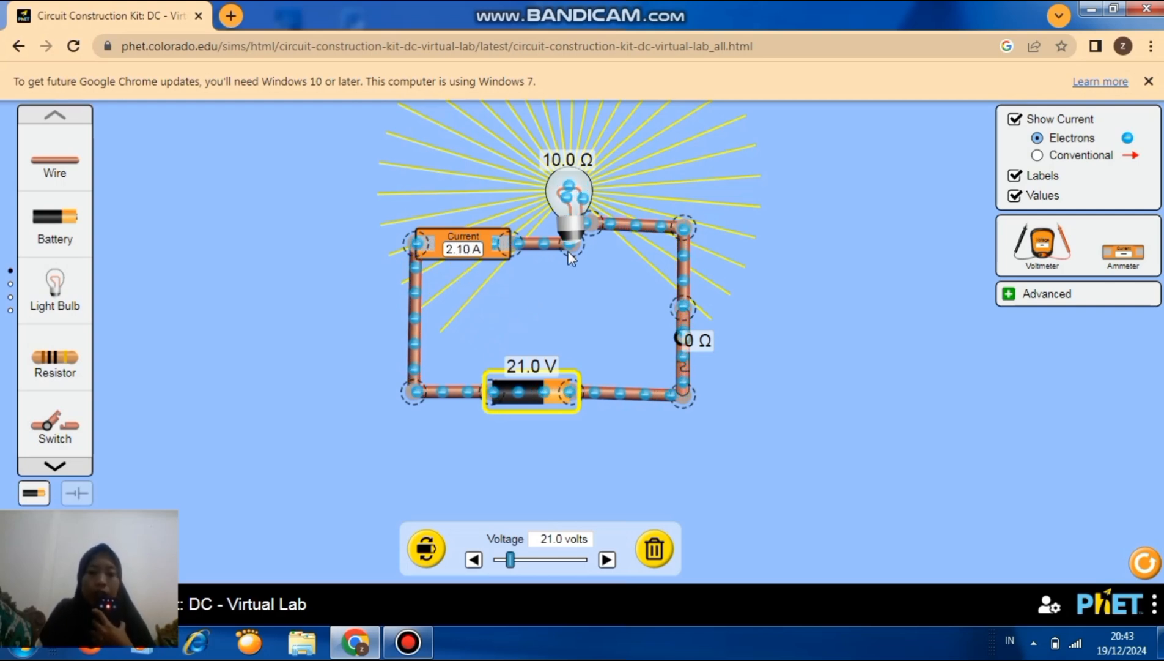
Raise the light bulb's resistance to 13 ohms and on to 17 ohms
click(575, 216)
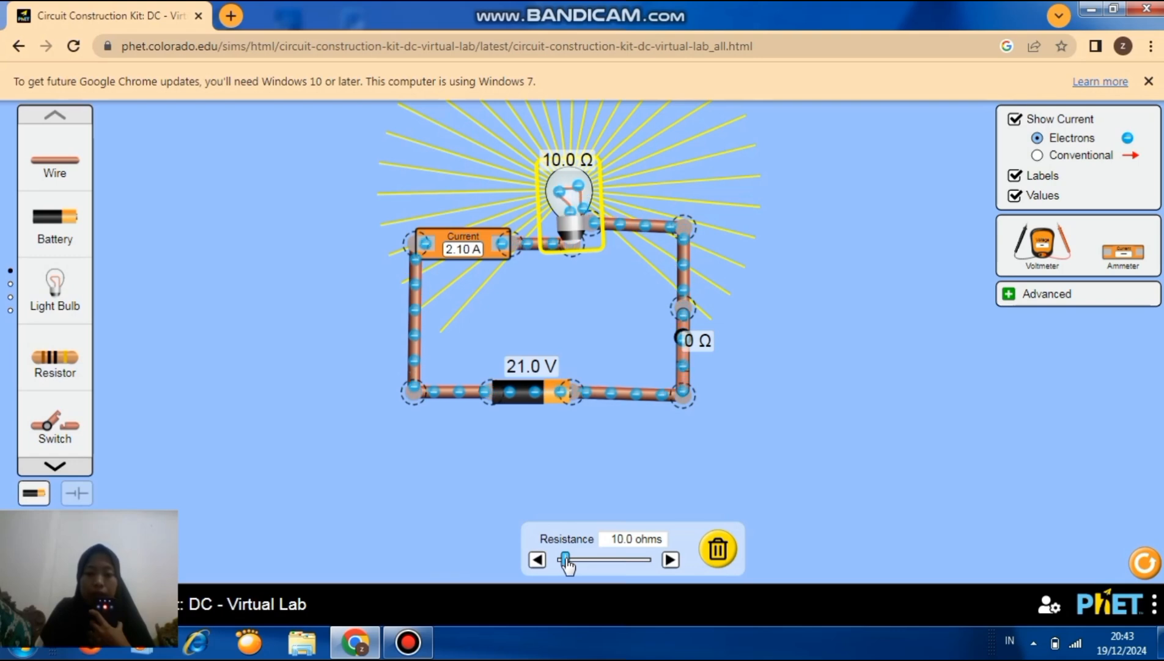
drag(567, 566, 570, 567)
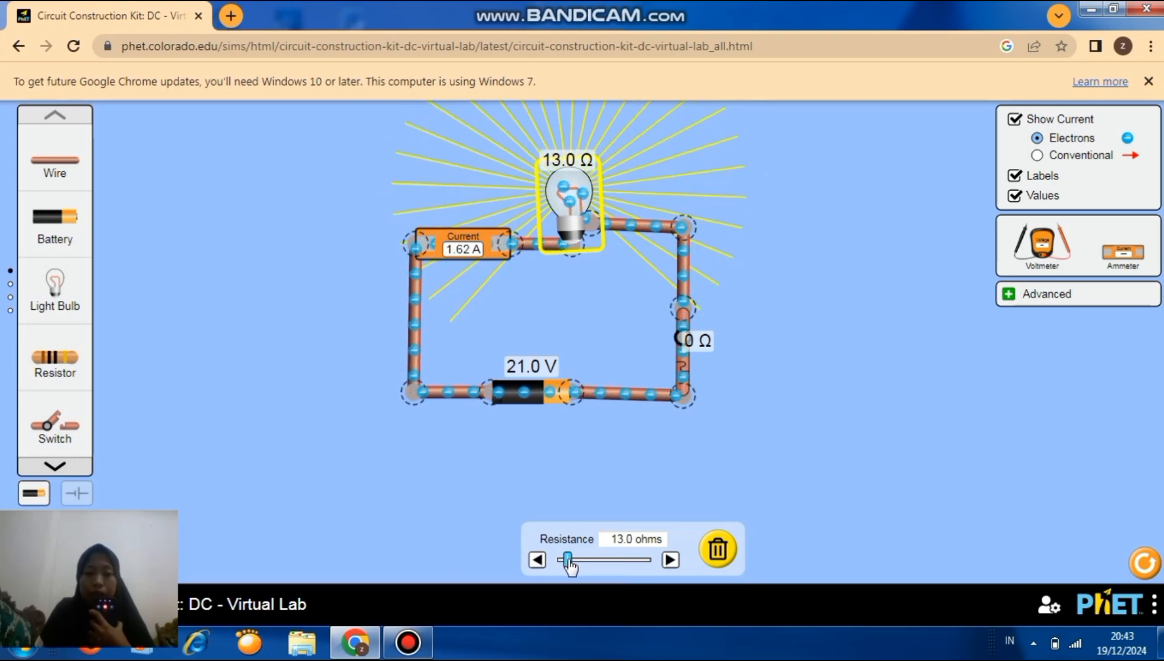
drag(570, 567, 572, 567)
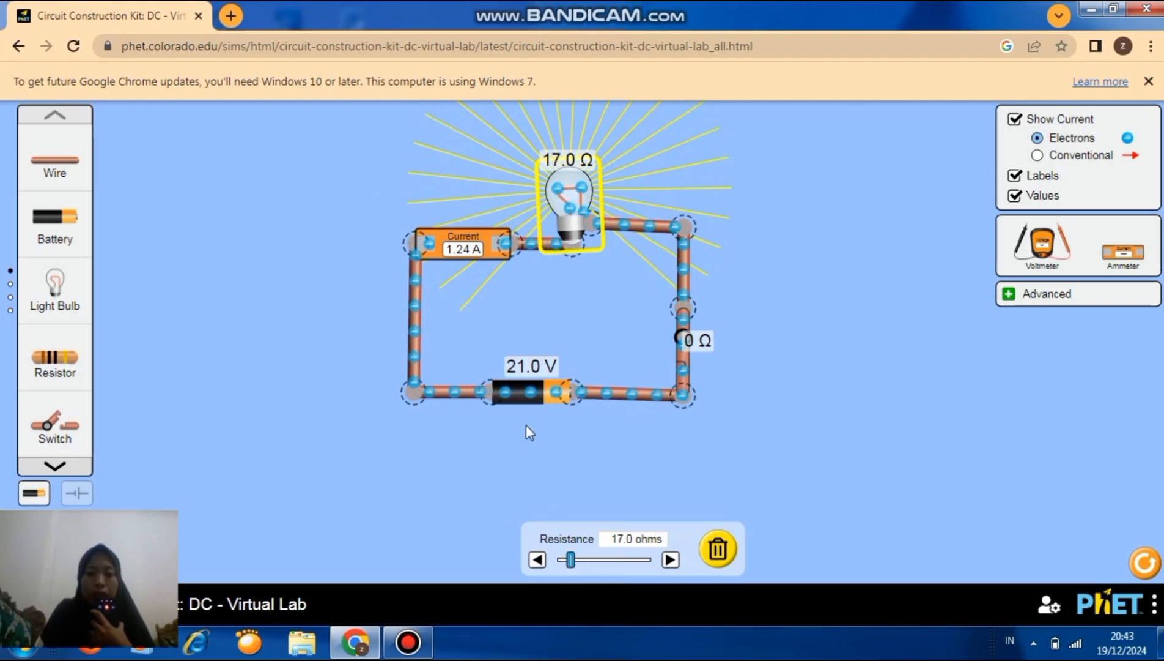
Lower the battery's voltage to 9 volts
click(521, 403)
click(522, 403)
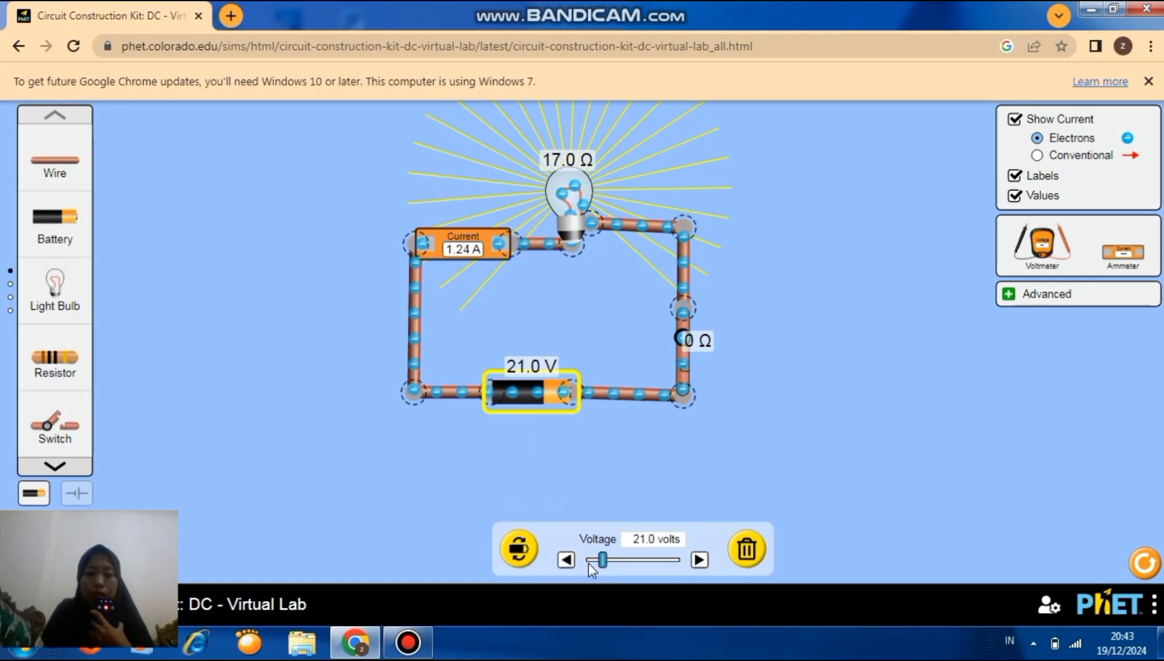
drag(603, 564, 594, 561)
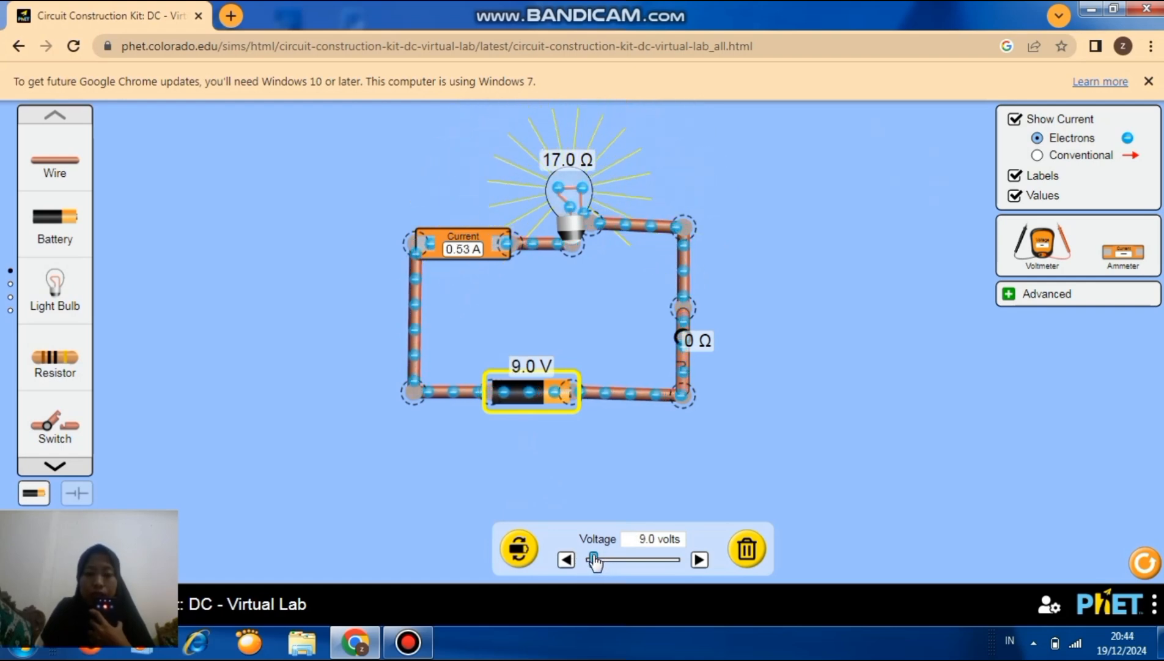
click(569, 225)
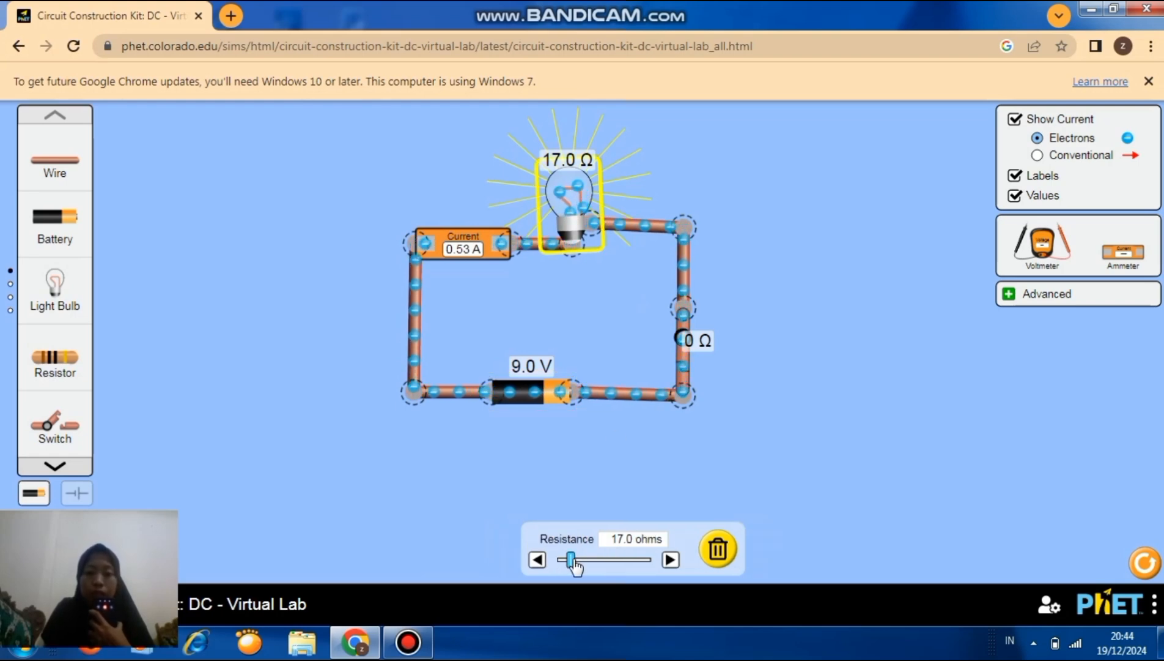
drag(577, 567, 578, 567)
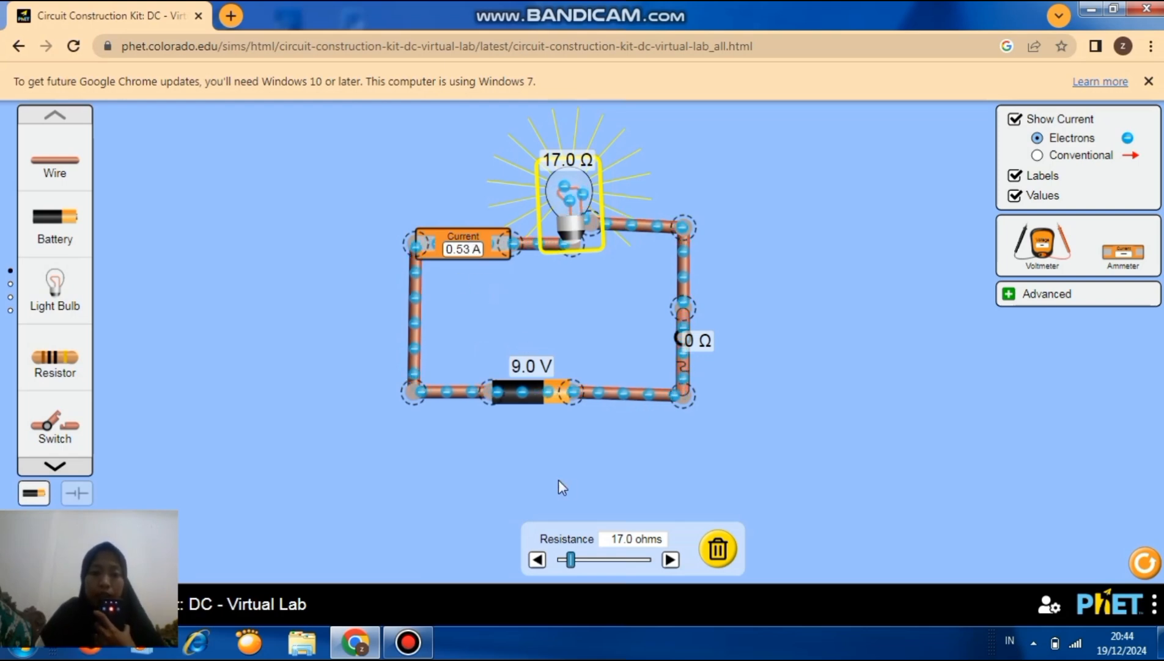
Raise the battery's voltage to 12 volts and on to 20 volts
click(541, 404)
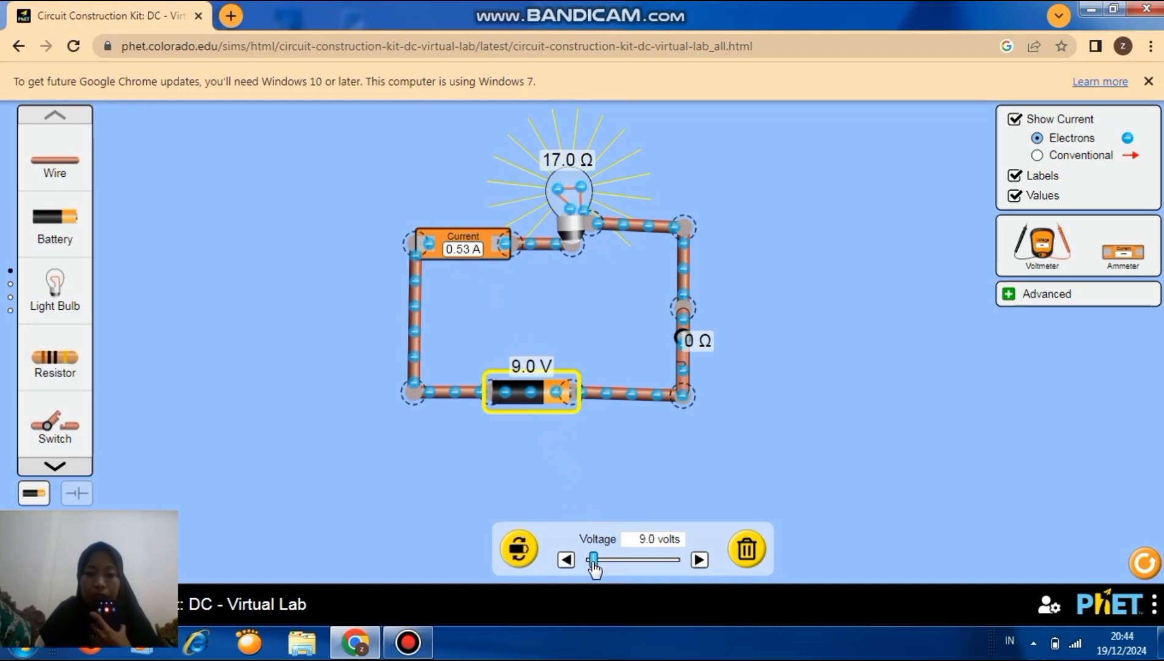
drag(593, 567, 597, 568)
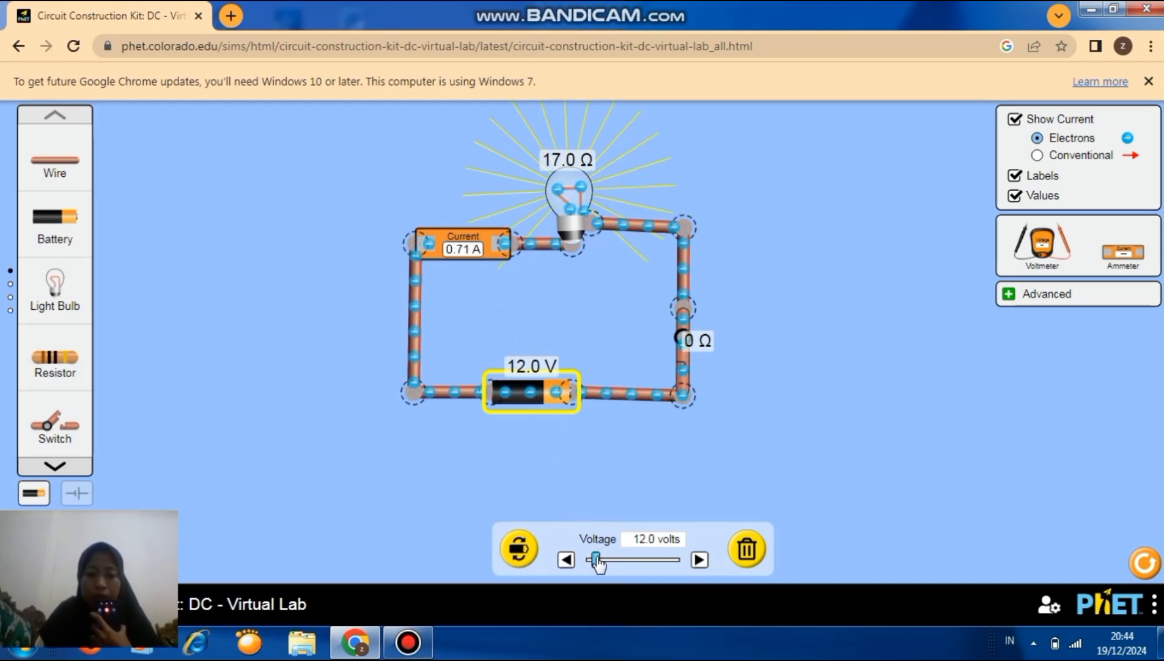
drag(598, 564, 605, 561)
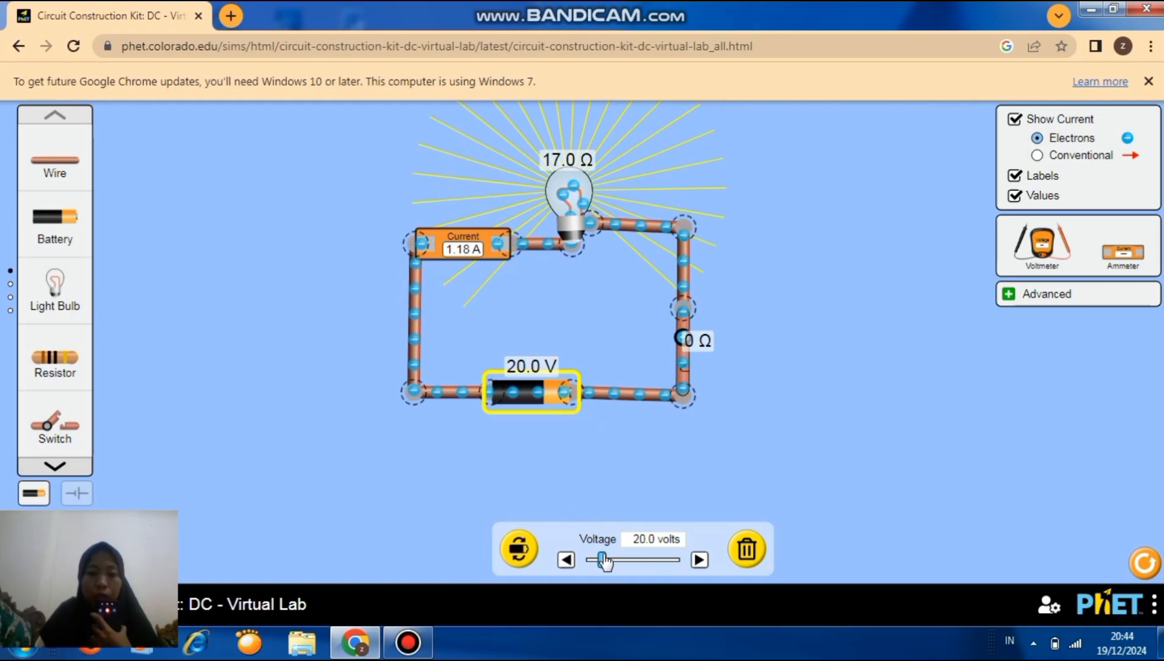
Lower the light bulb's resistance to 7 ohms
click(573, 202)
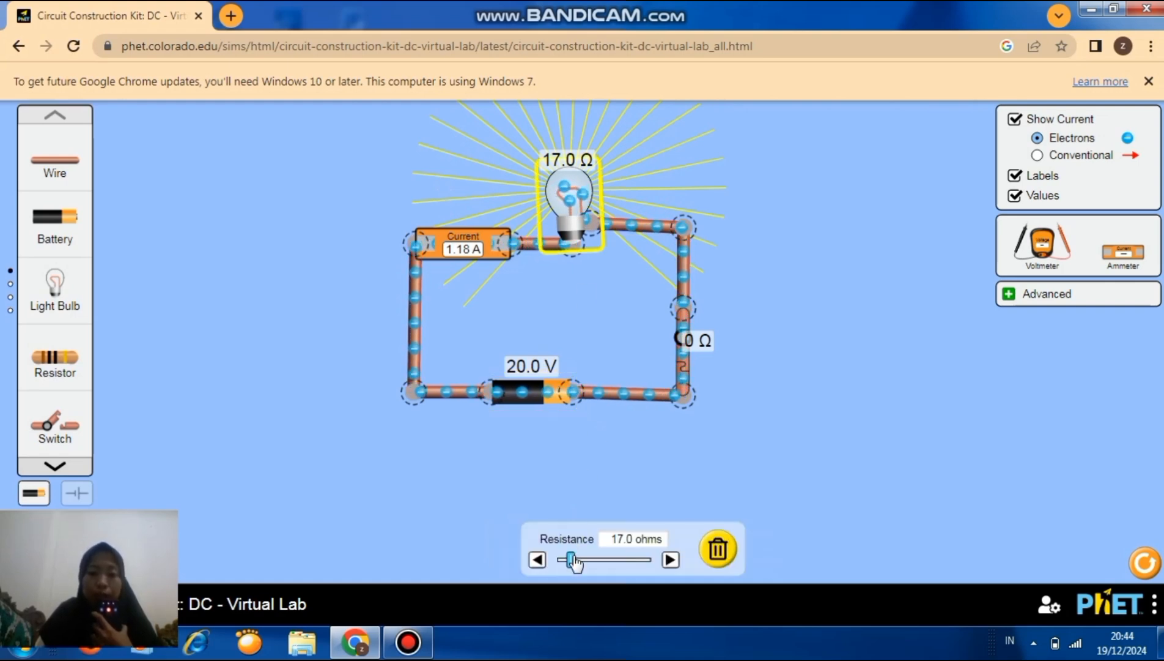
drag(573, 562, 566, 563)
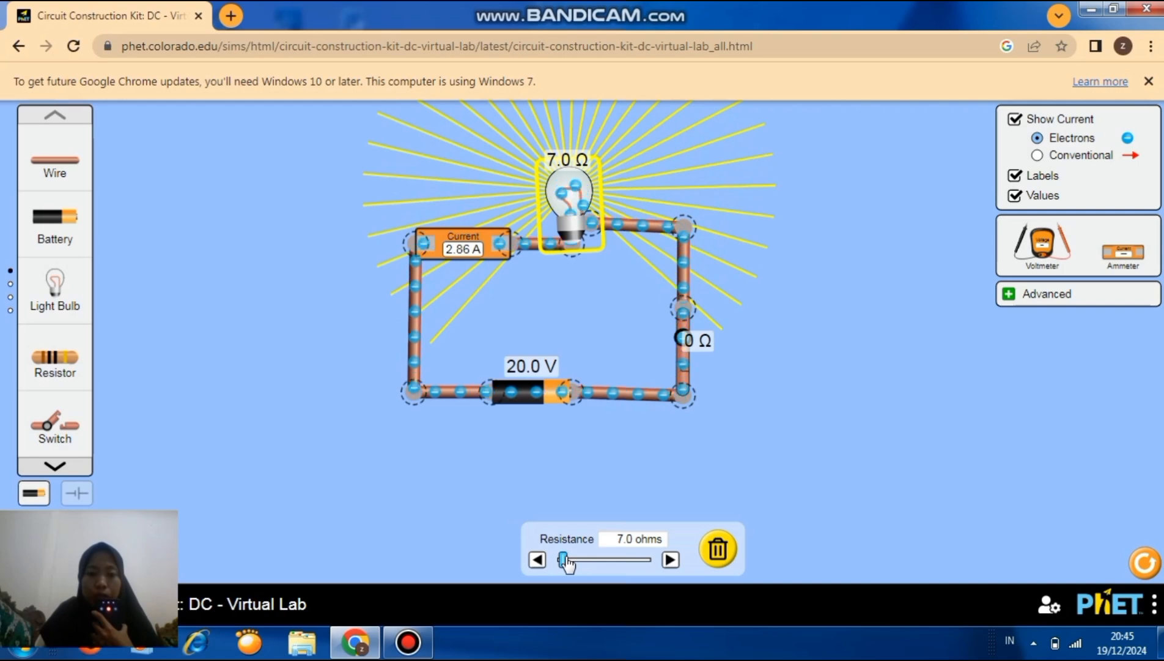